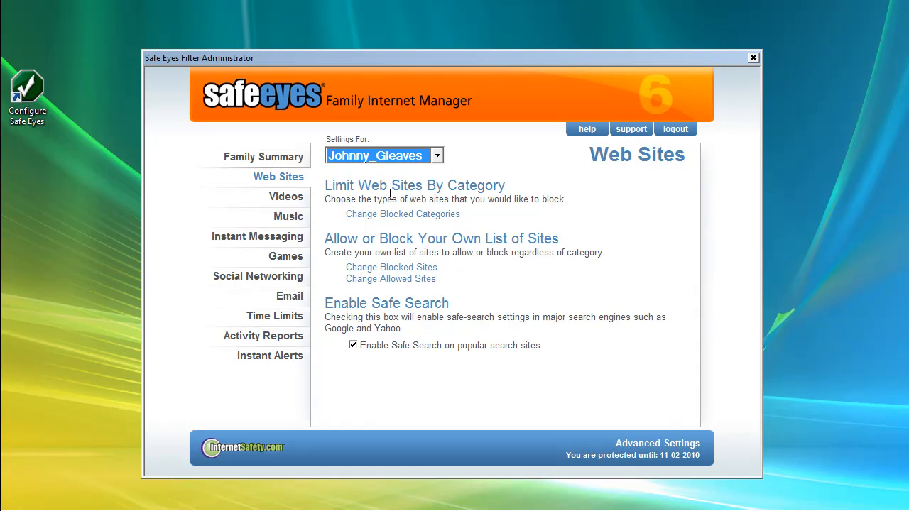
- Review the blocked web site categories, toggling Free mail off and back on, and save the categories
click(402, 213)
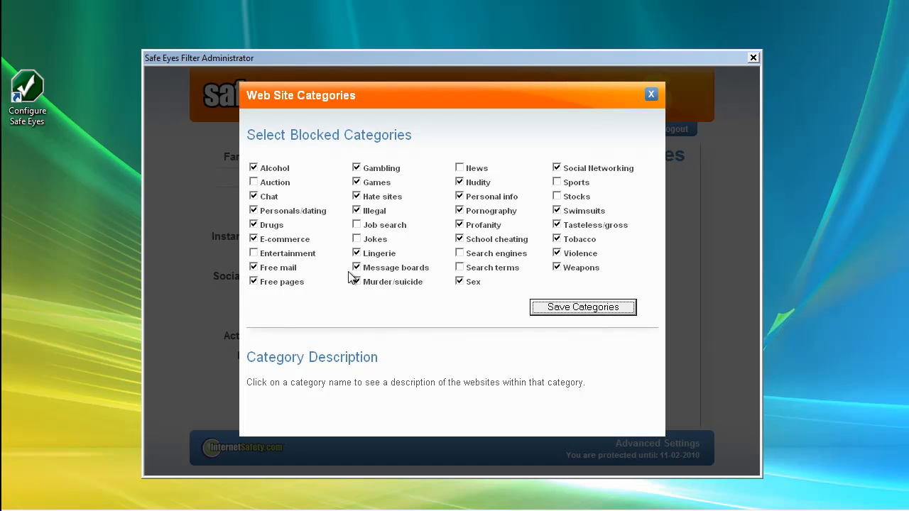
click(254, 268)
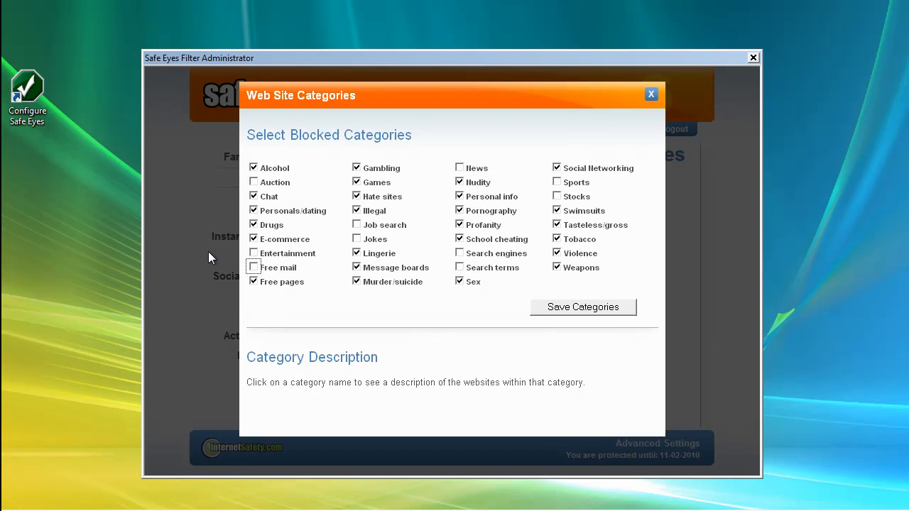
click(255, 267)
click(582, 310)
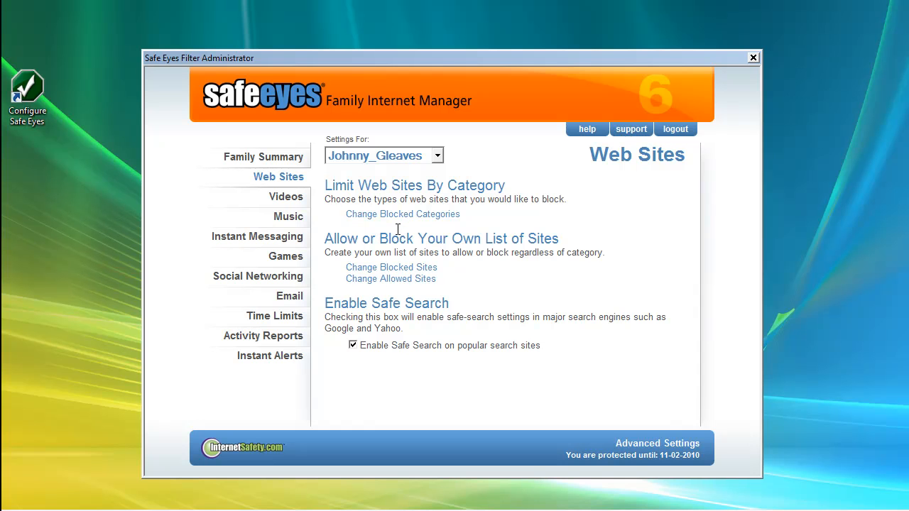
click(400, 214)
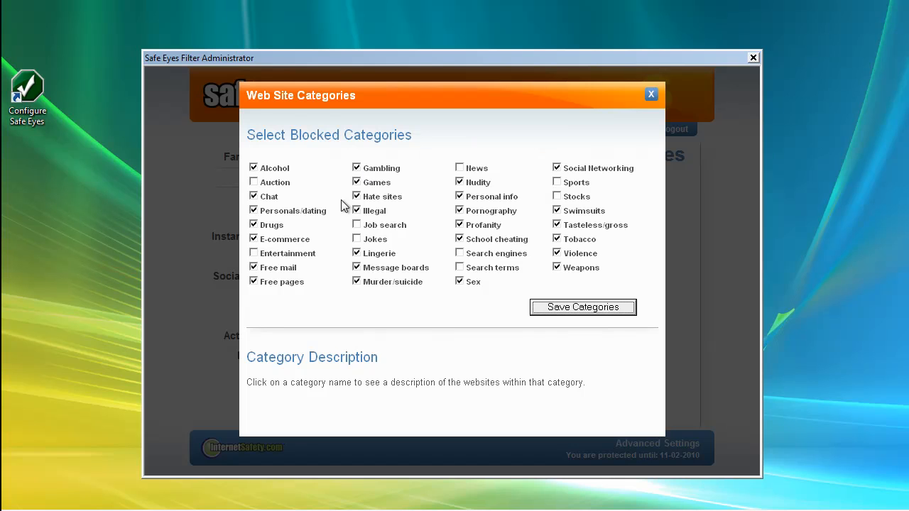
click(586, 307)
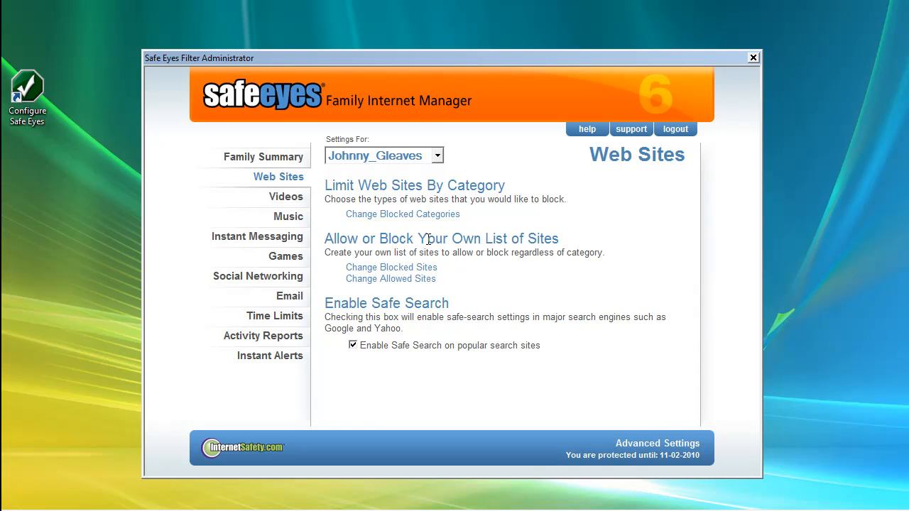
- Add Disney.com to the allowed web sites list
click(396, 268)
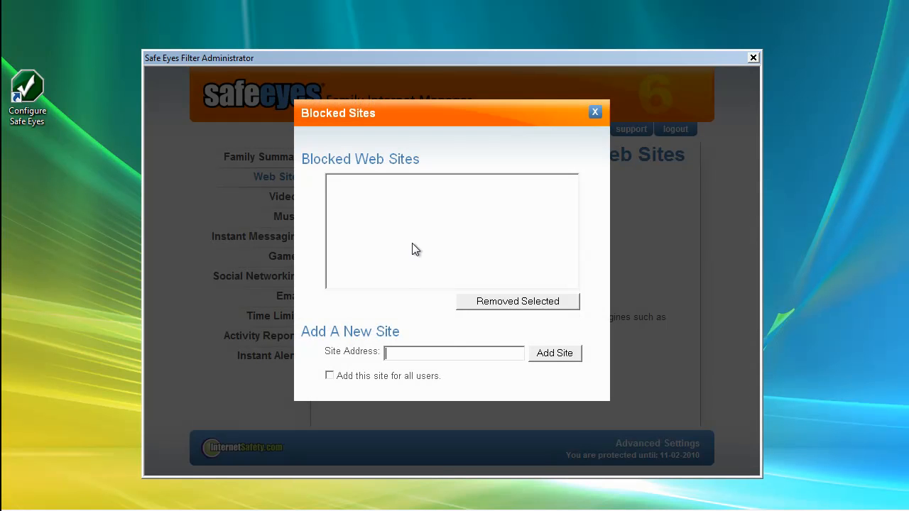
click(596, 112)
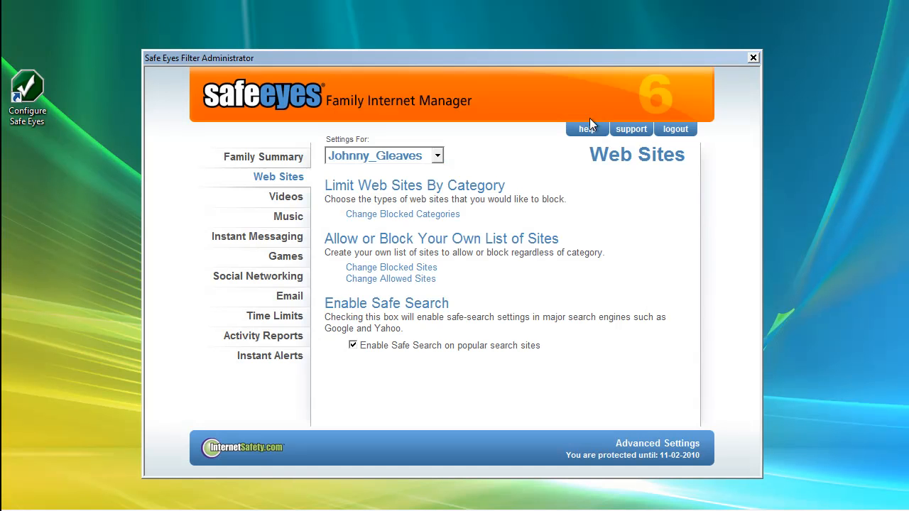
click(387, 281)
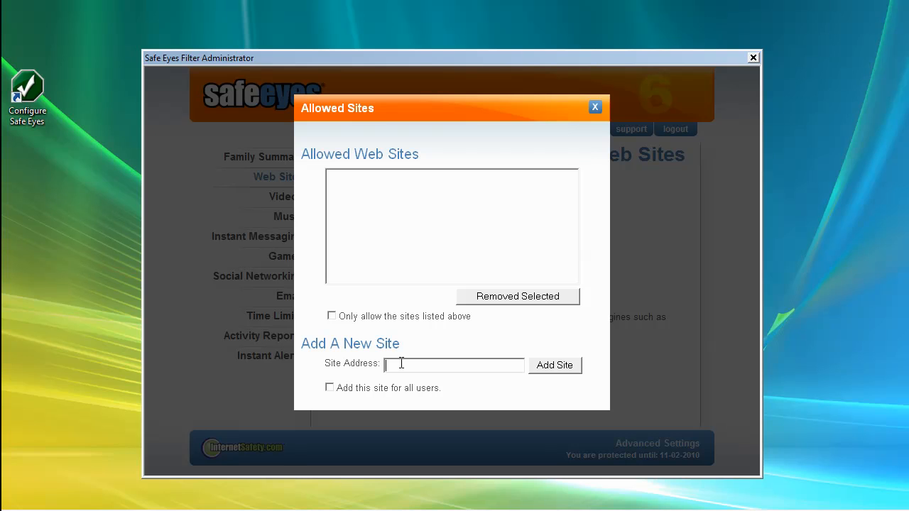
text(Disney.com)
click(571, 369)
- Add nick.com to the allowed sites and toggle the only-allow-listed-sites option on and off
click(419, 357)
text(nick.com)
click(555, 369)
click(331, 318)
click(333, 320)
- Add nick.com as an allowed site for all users
click(345, 365)
click(331, 389)
text(ni)
click(564, 367)
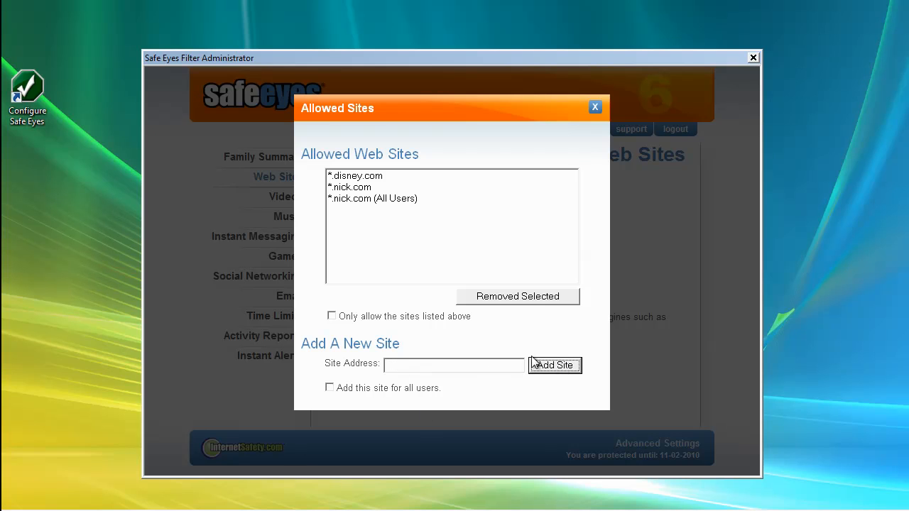
- Remove the user-only nick.com entry from the allowed sites and close the dialog
click(370, 188)
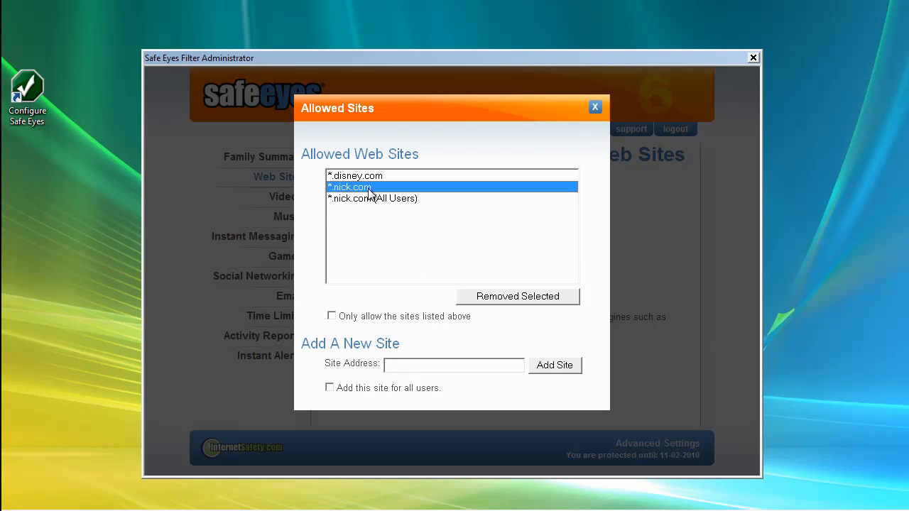
click(386, 199)
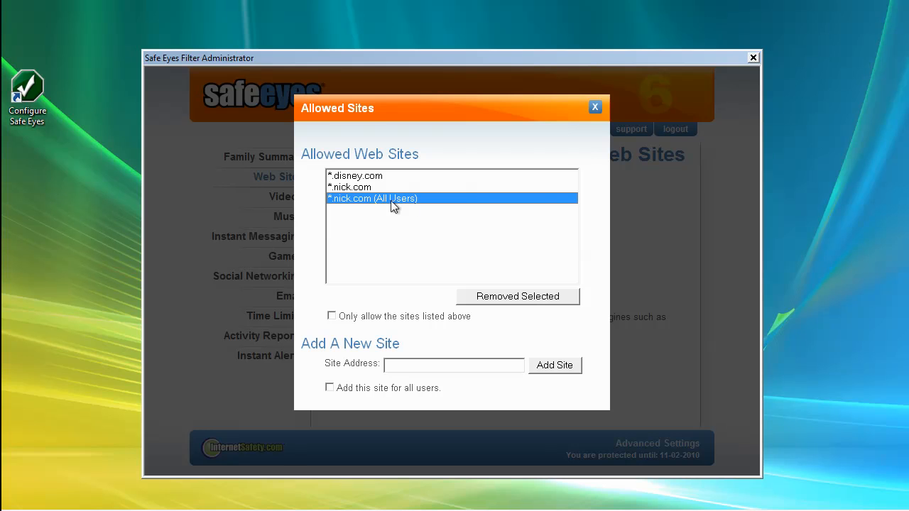
click(358, 185)
click(505, 298)
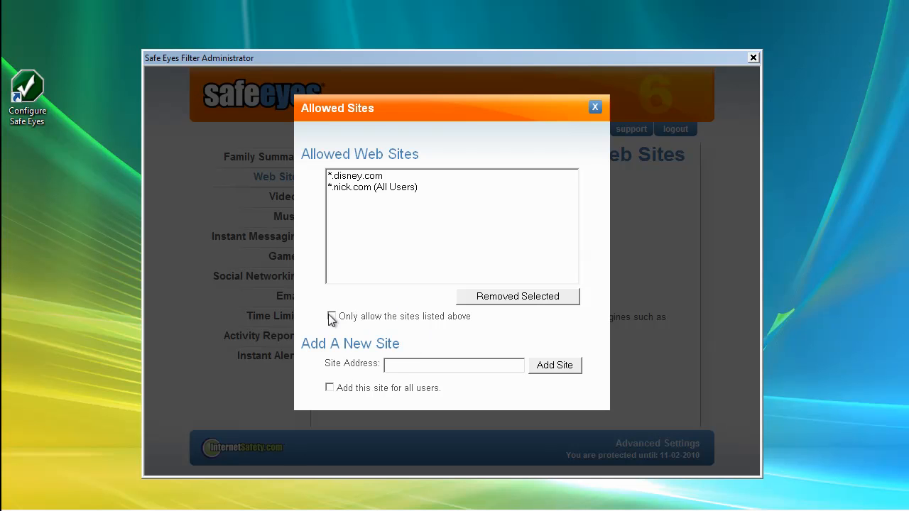
click(329, 388)
click(329, 387)
click(596, 107)
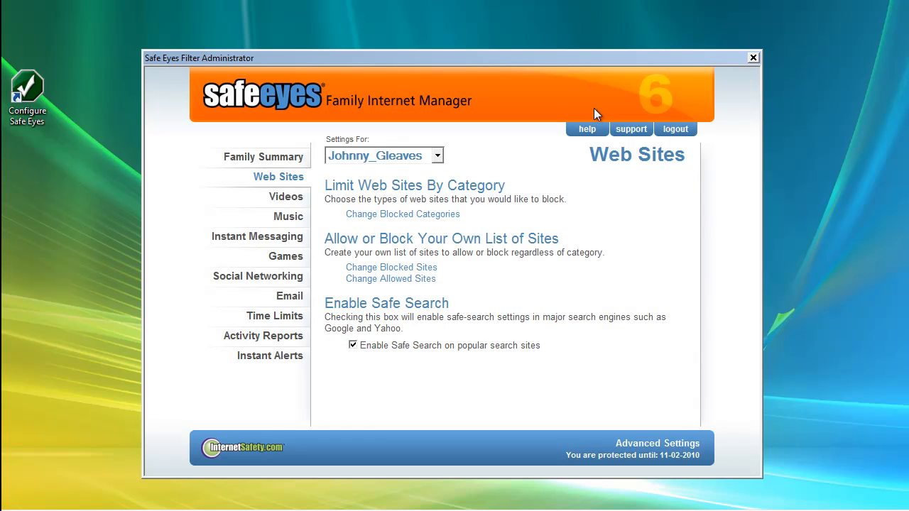
- Add Disney.com to the blocked web sites for all users
click(395, 270)
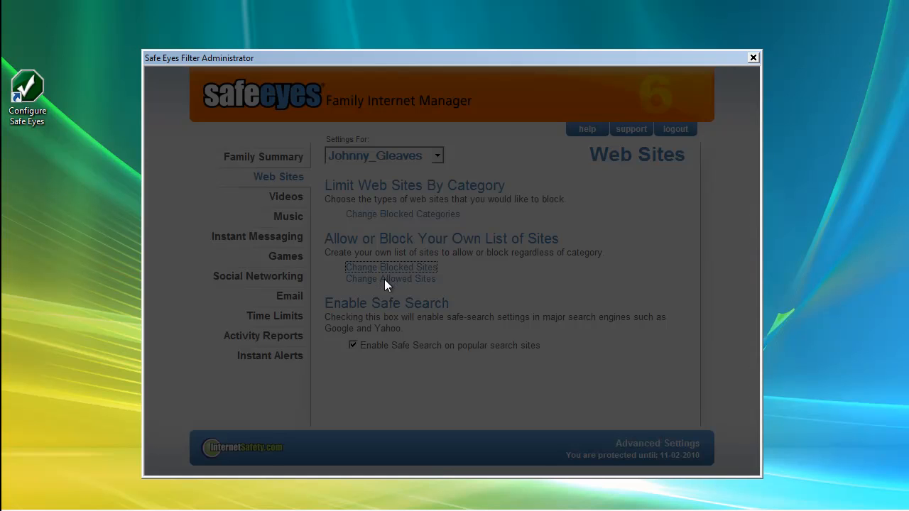
click(402, 357)
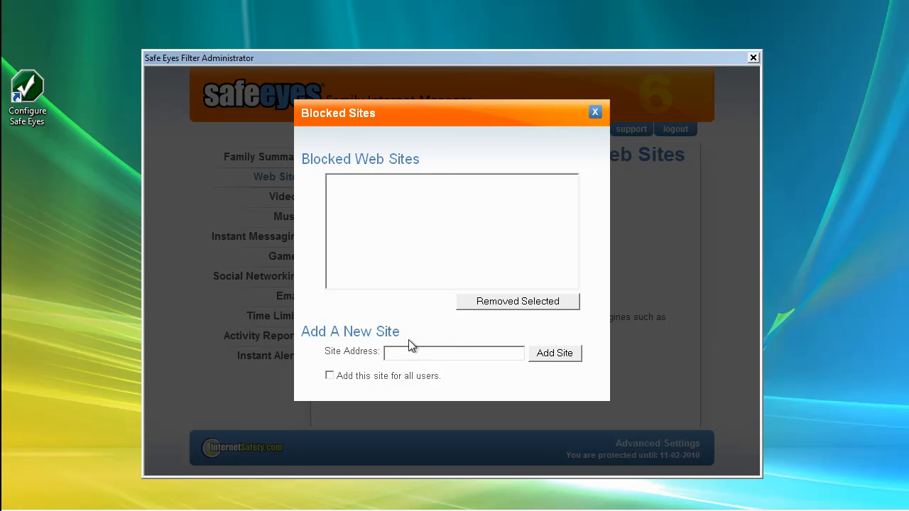
text(Disney.ciom)
key(BackSpace)
key(BackSpace)
text(om)
click(333, 377)
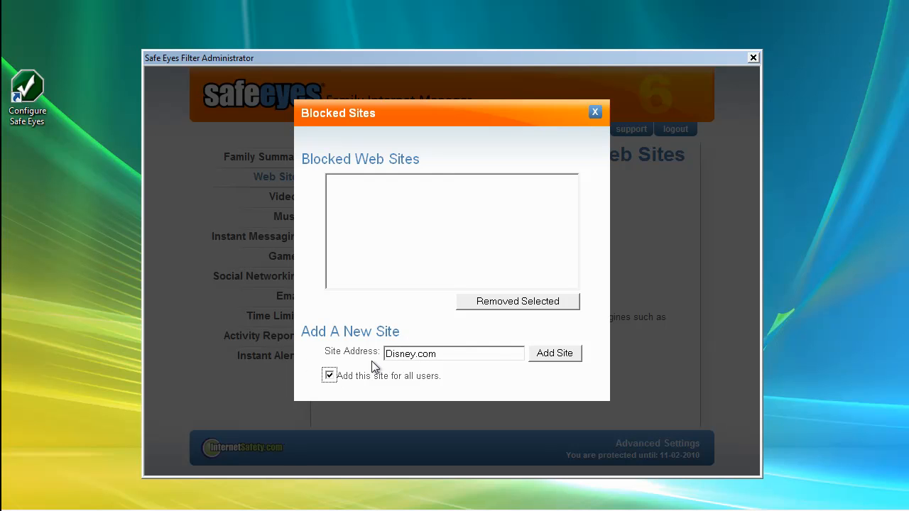
click(561, 355)
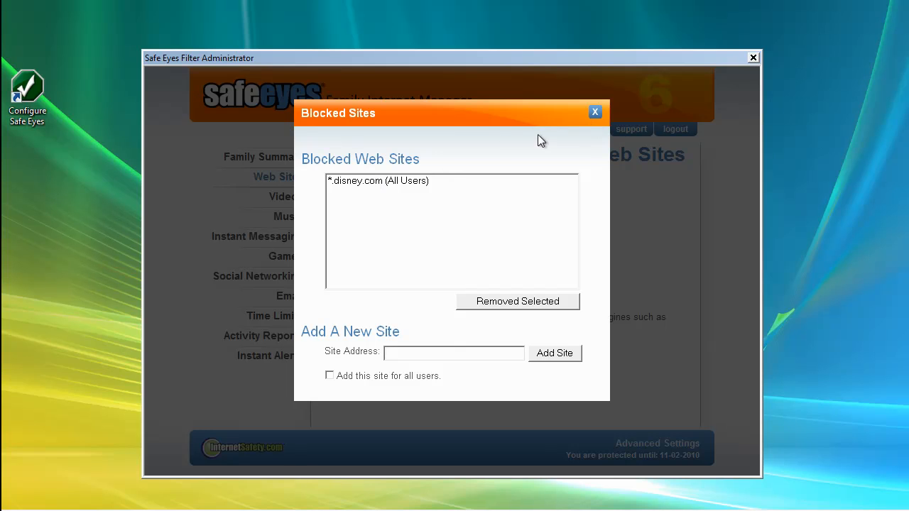
- Remove the Disney.com entry from the blocked sites and close the dialog
click(374, 186)
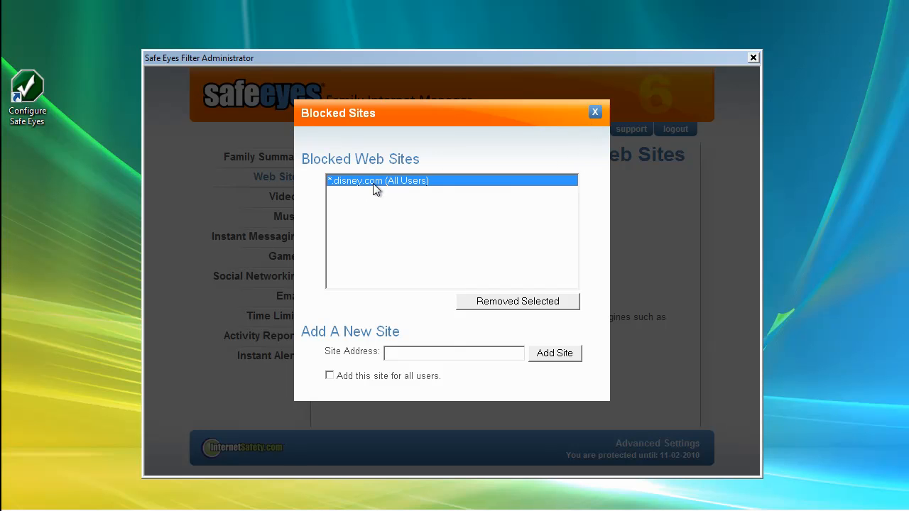
click(513, 303)
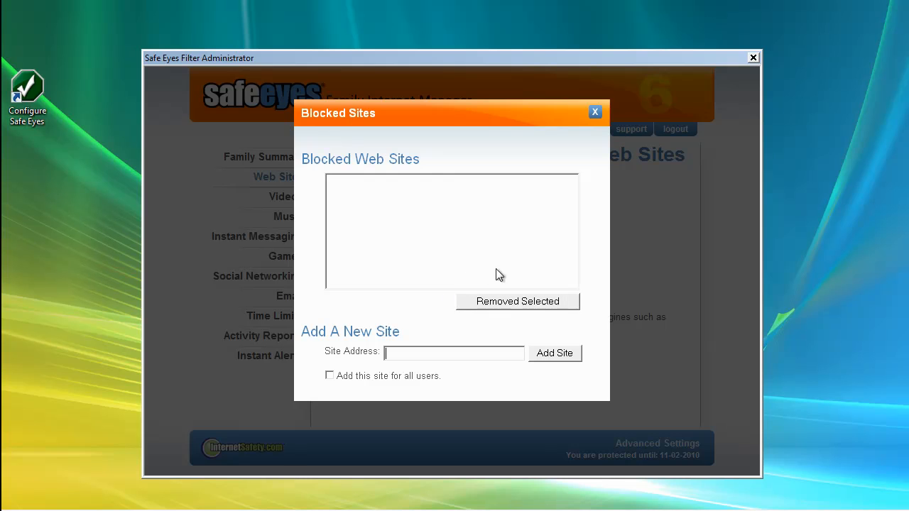
click(596, 113)
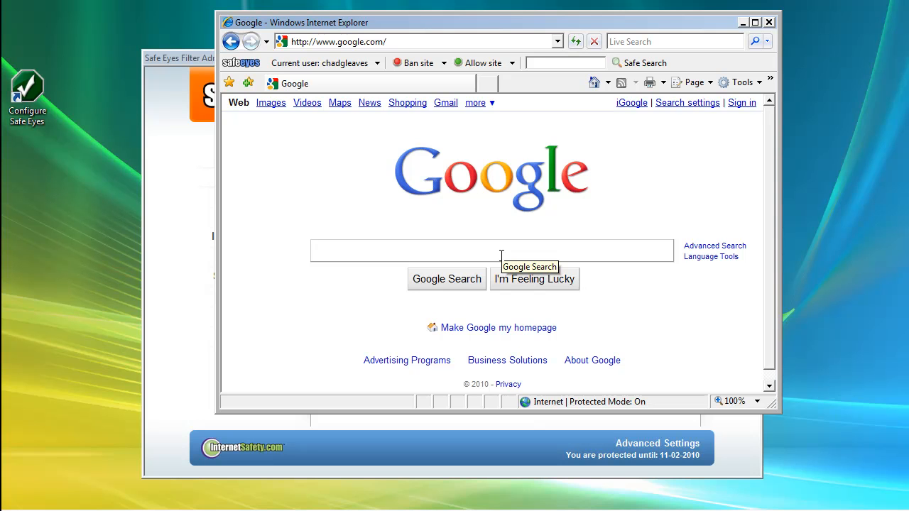
- Switch to Internet Explorer, search Google for disney, and open the SafeSearch settings menu
text(disney)
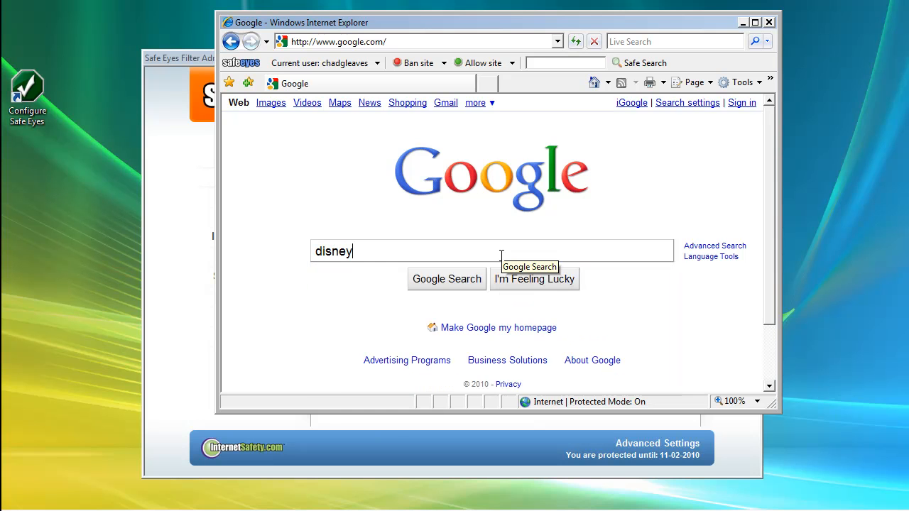
key(Return)
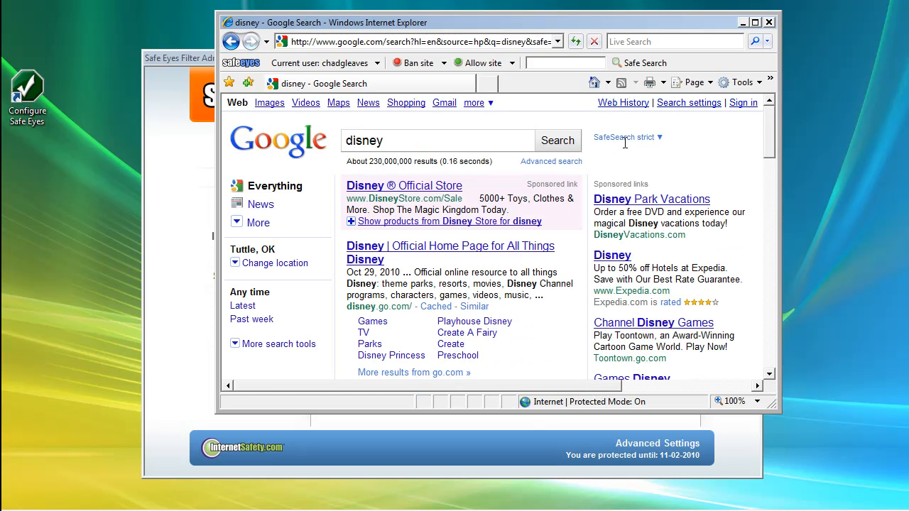
click(658, 140)
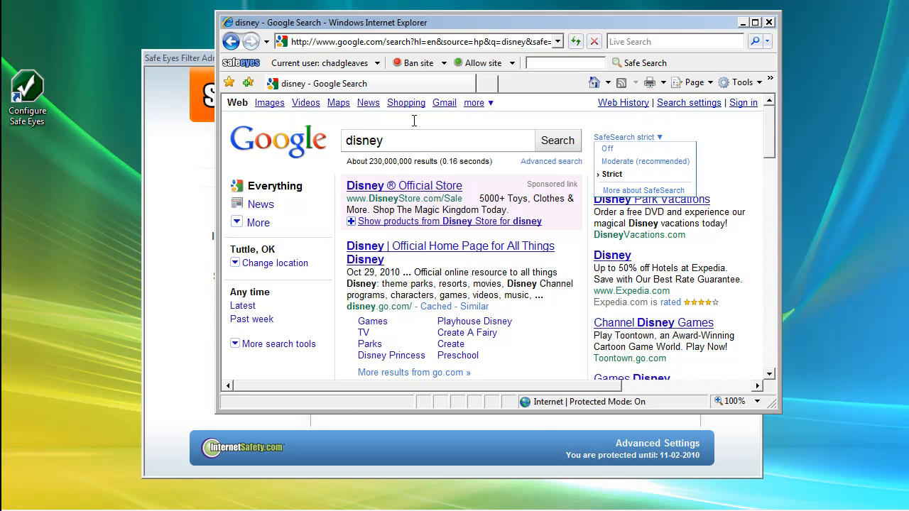
- Search Google for girl to test the safe search filter
double_click(368, 140)
text(girl)
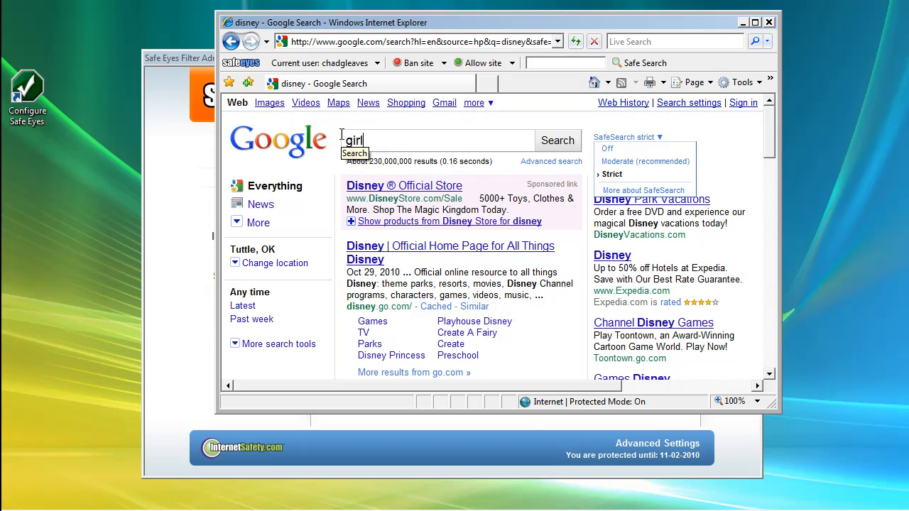
key(Return)
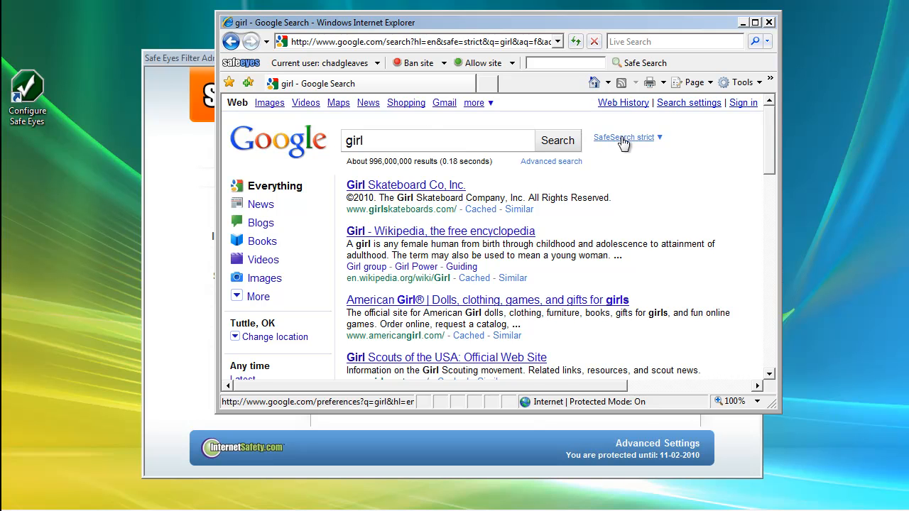
- Bring the Safe Eyes administrator window back to the front
click(186, 59)
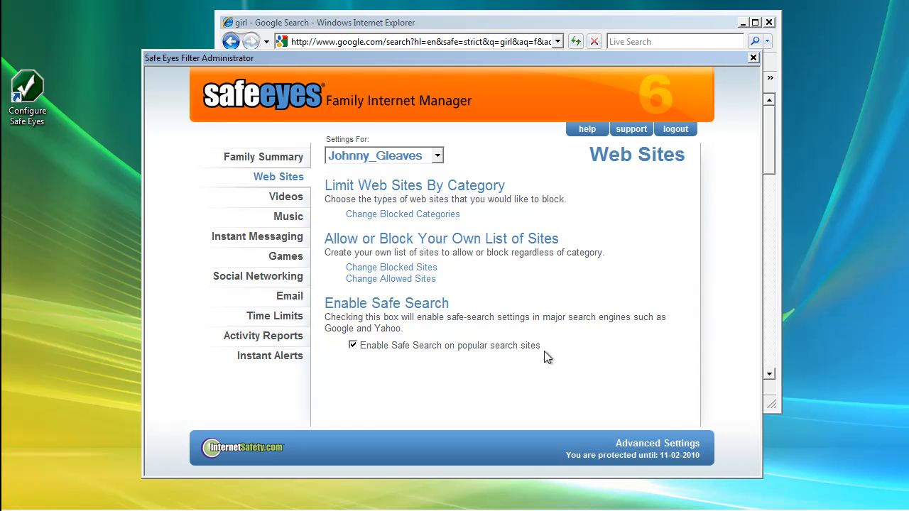
click(570, 27)
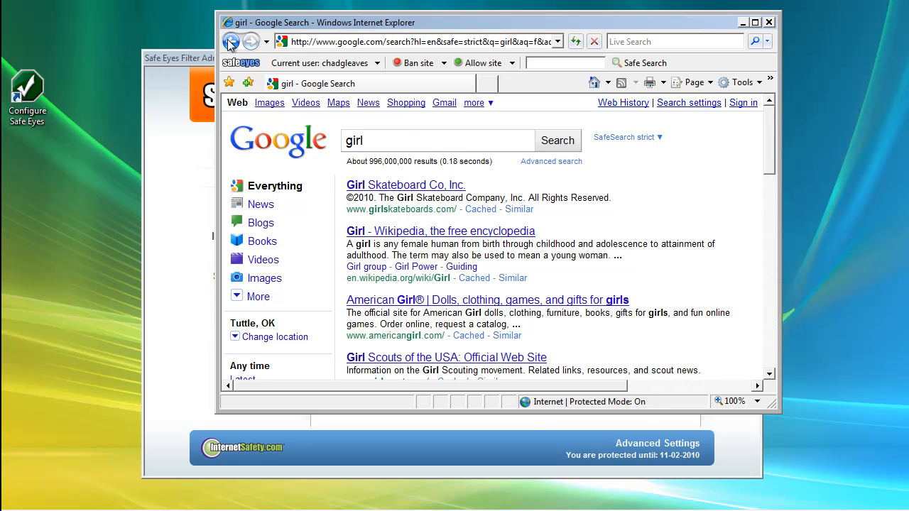
click(193, 57)
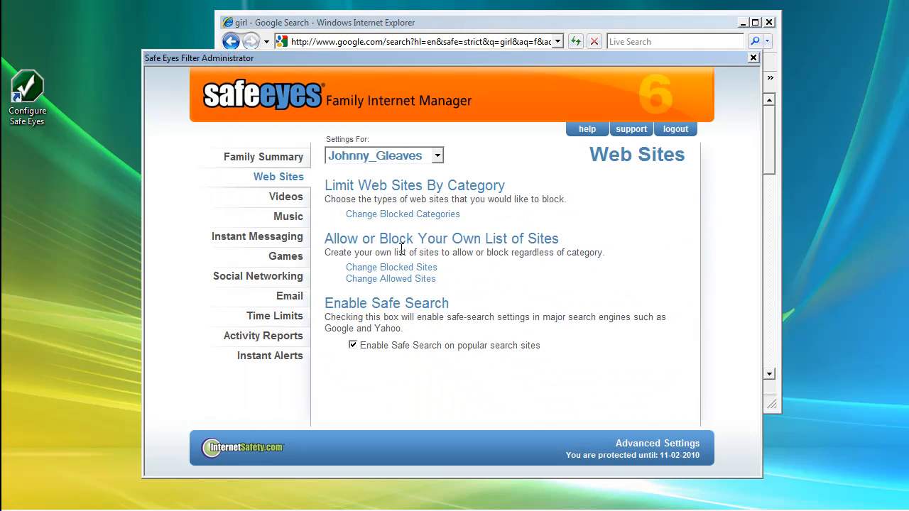